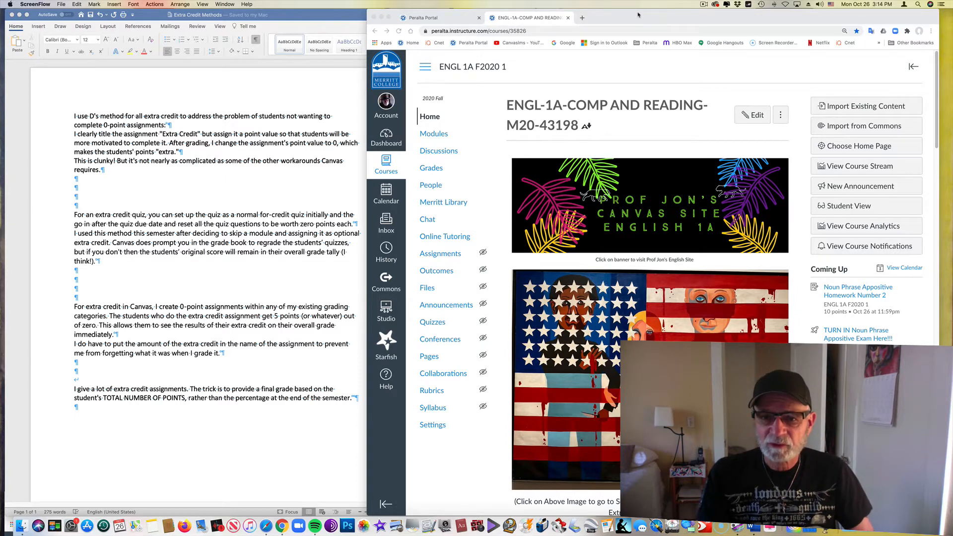
# Move the browser window over the text document and open the course's Assignments page.
pyautogui.moveTo(639, 14); pyautogui.dragTo(274, 8)
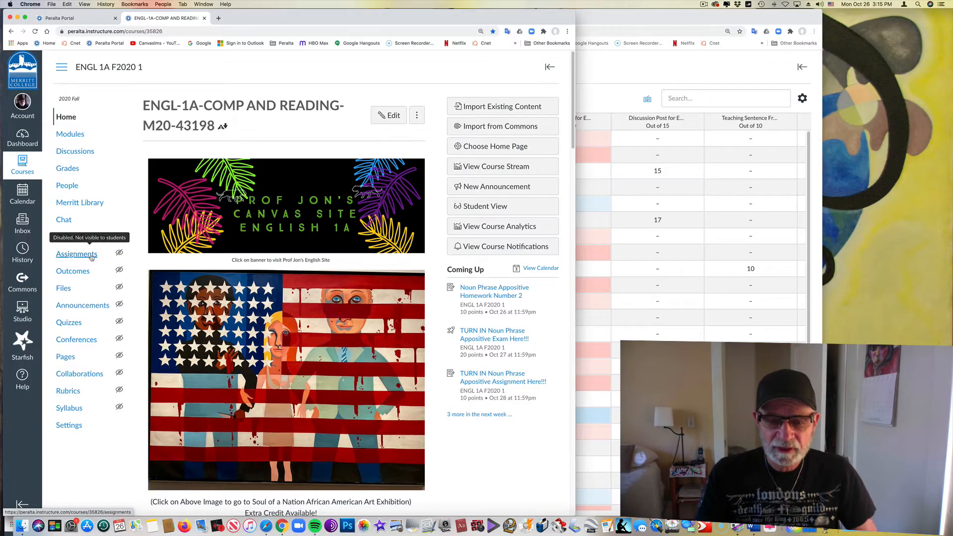
pyautogui.click(91, 257)
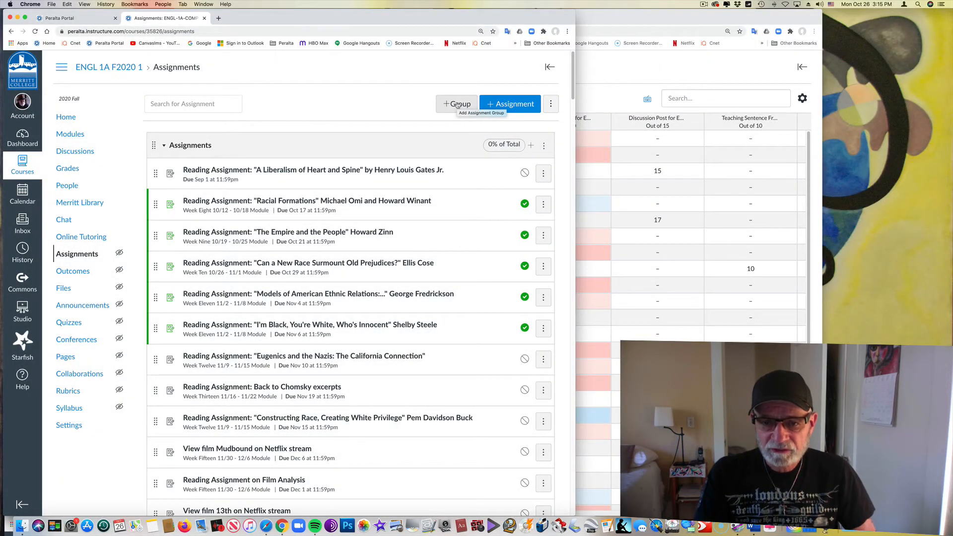
# Fill in a new assignment group named Extra Credit with 0% of the total grade, and cancel it without saving.
pyautogui.click(457, 105)
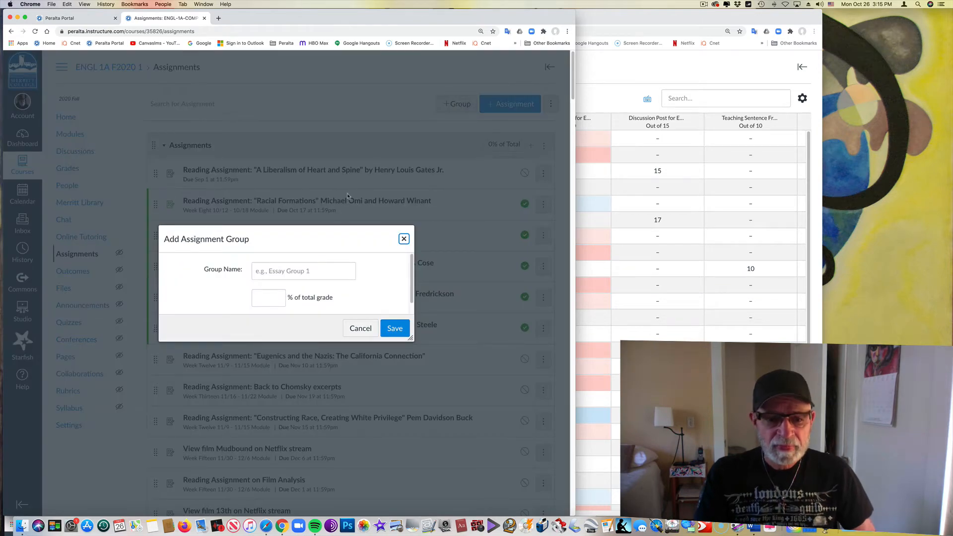
pyautogui.click(289, 271)
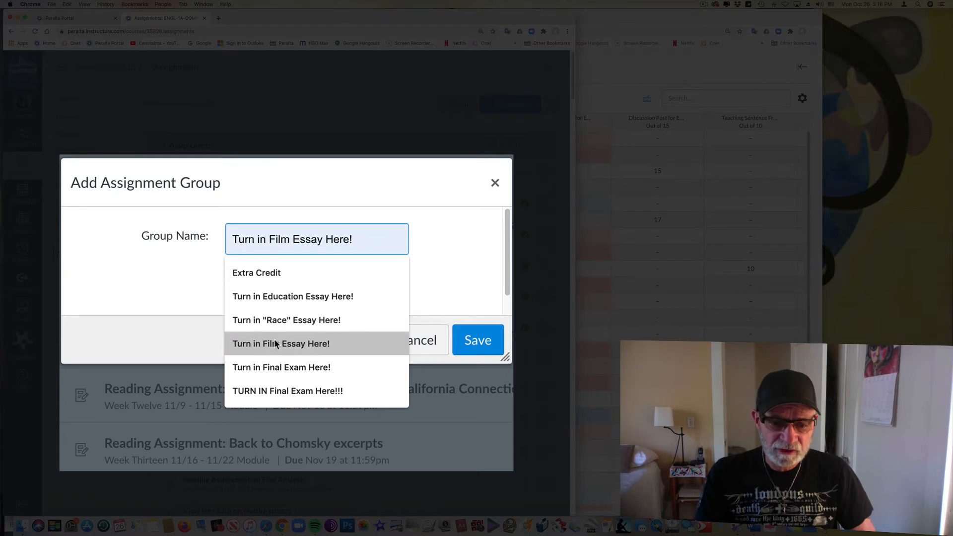
pyautogui.click(253, 271)
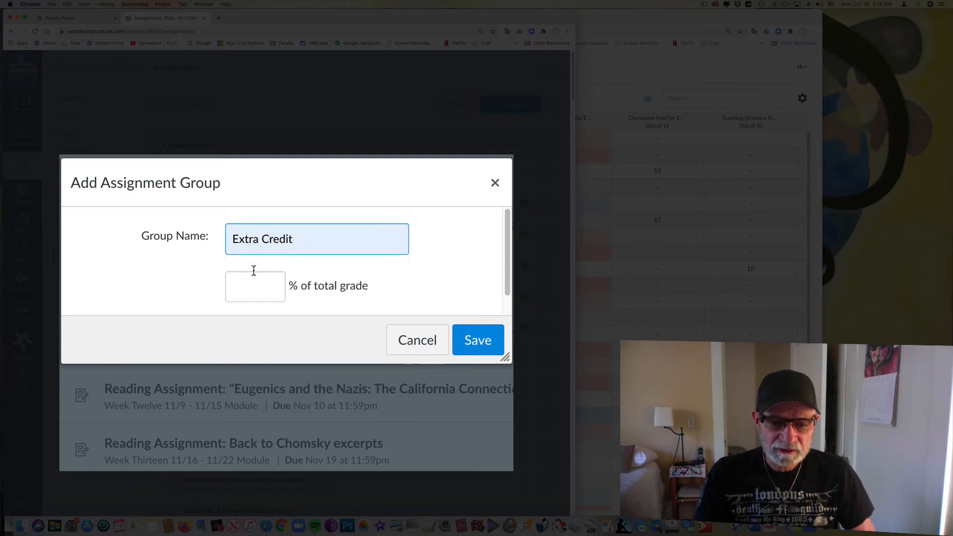
pyautogui.click(253, 290)
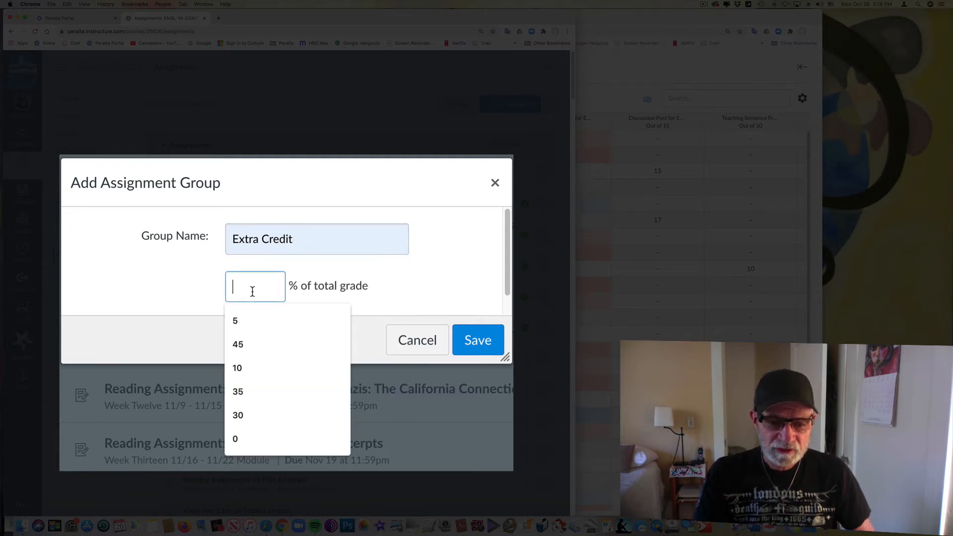
pyautogui.write('0')
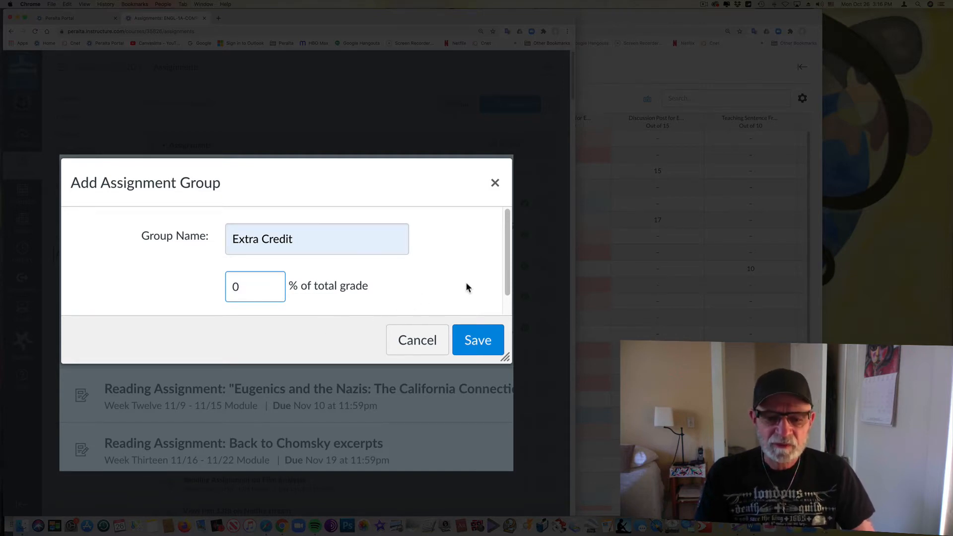
pyautogui.press('super+minus')
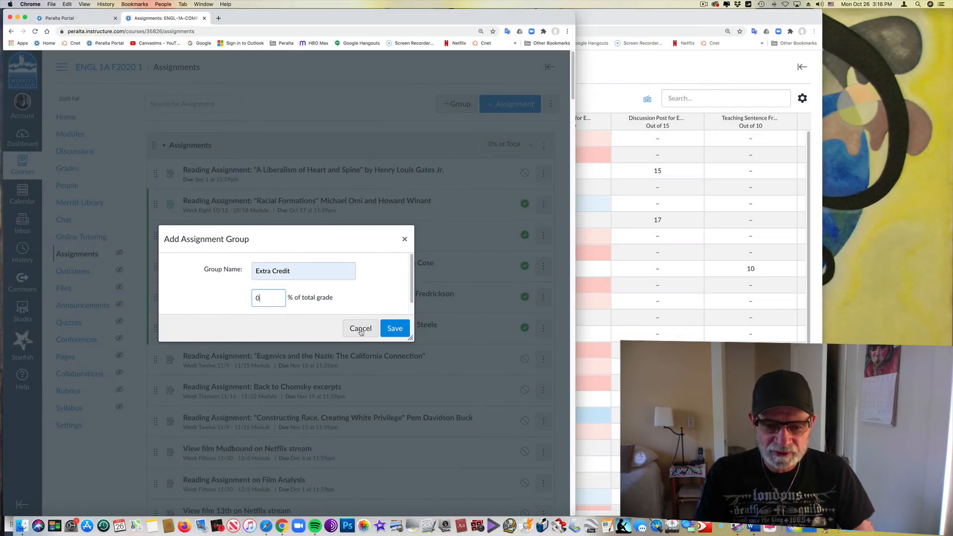
pyautogui.click(360, 330)
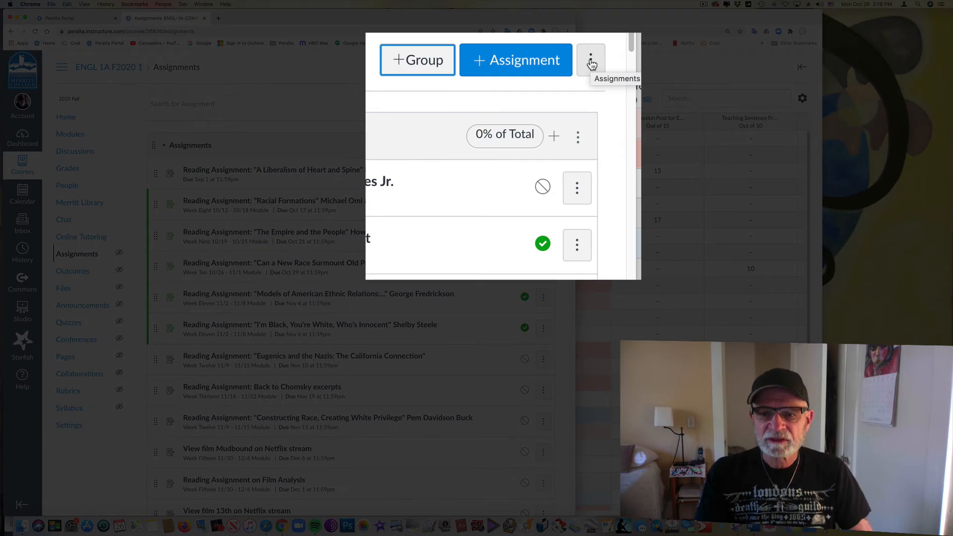
# Review the weights of all assignment groups, including Extra Credit, and close the weight settings without saving.
pyautogui.click(591, 63)
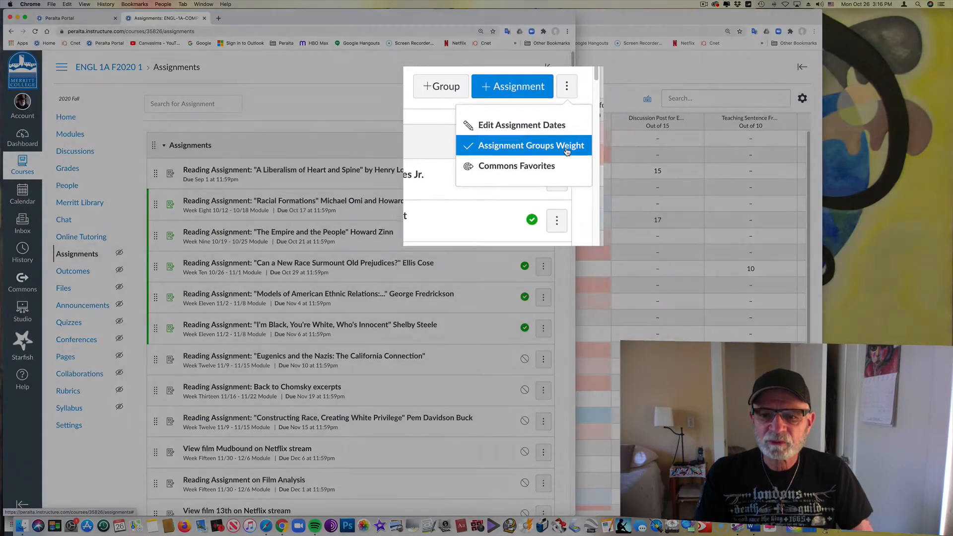
pyautogui.click(567, 151)
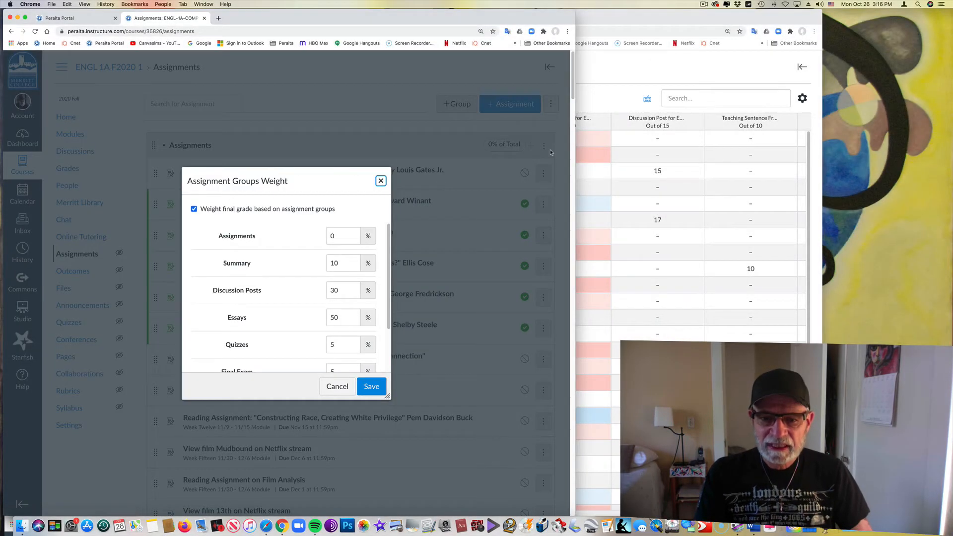
pyautogui.scroll(-3, 292, 332)
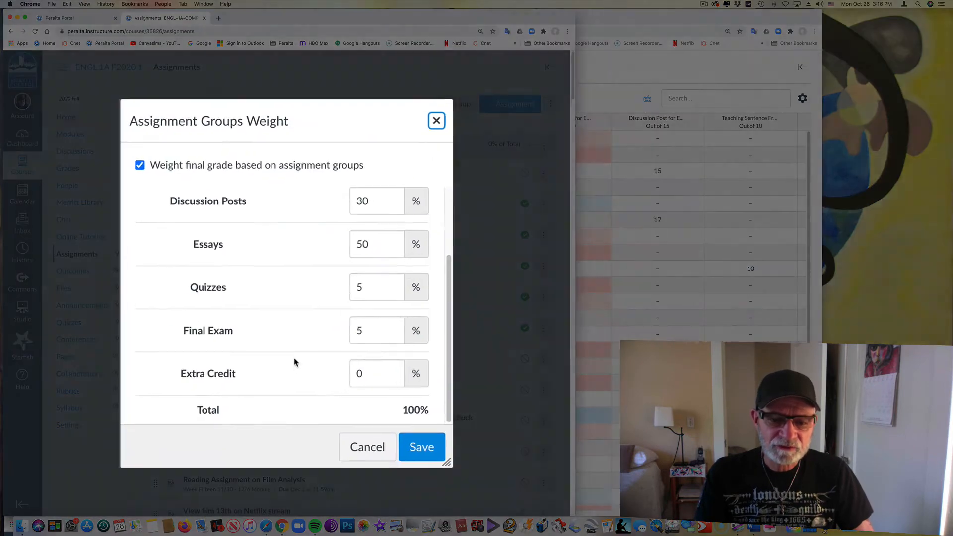
pyautogui.scroll(1, 292, 332)
pyautogui.scroll(3, 296, 373)
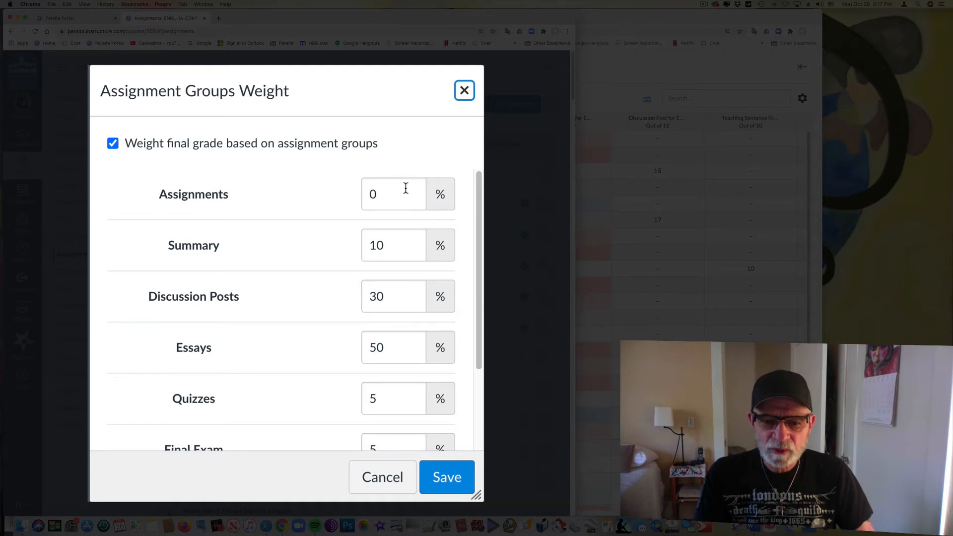
pyautogui.scroll(-1, 325, 255)
pyautogui.scroll(-3, 325, 261)
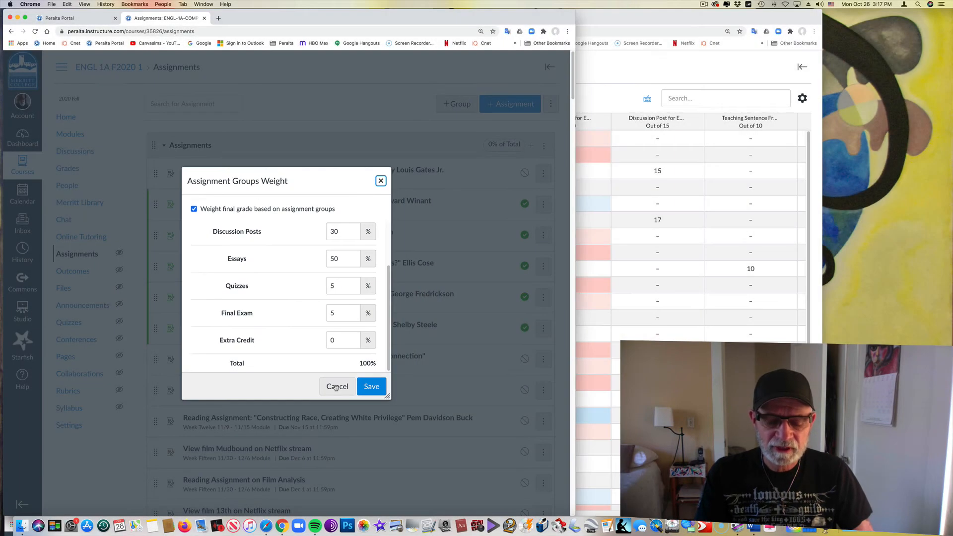
pyautogui.click(336, 386)
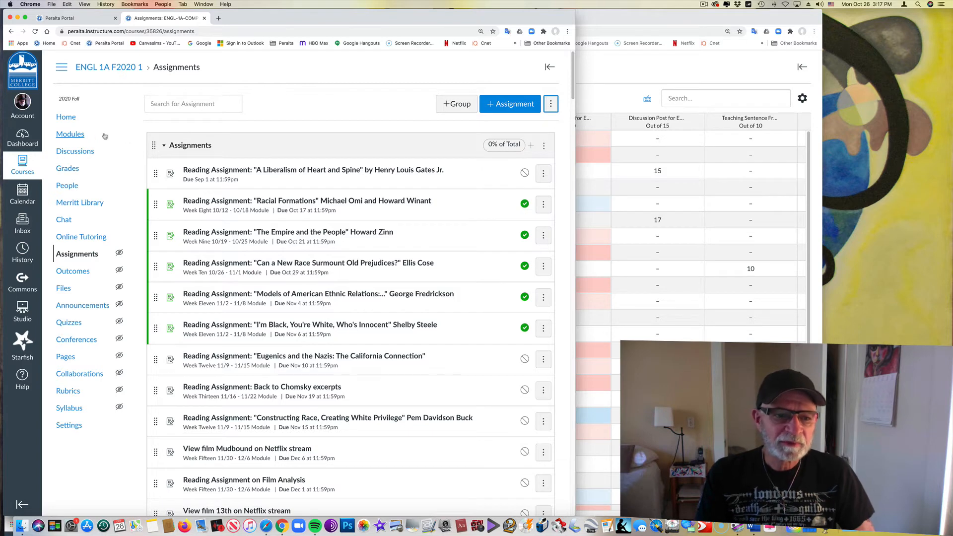
# Add a new assignment named Extra Credit Test to the Extra Credit Module: Early in the course modules.
pyautogui.click(69, 135)
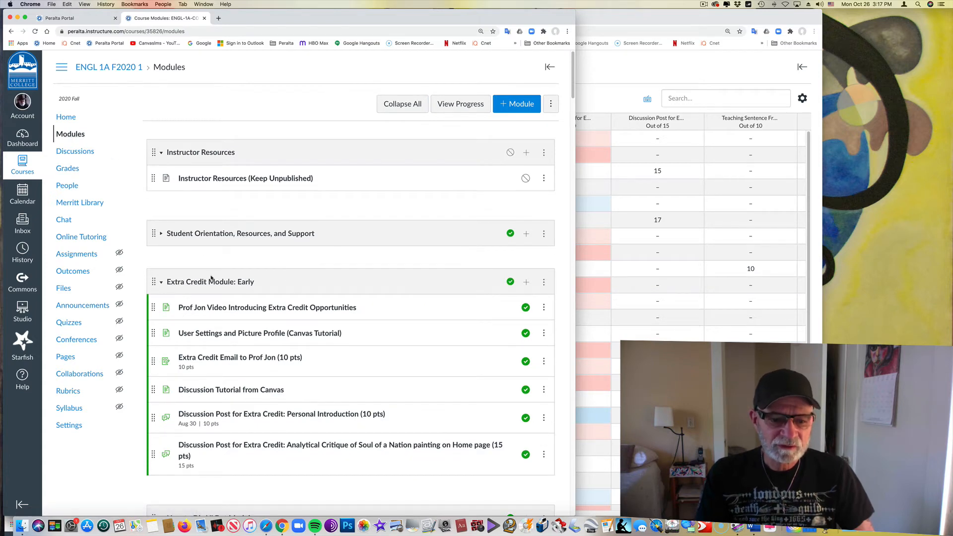
pyautogui.scroll(-4, 329, 303)
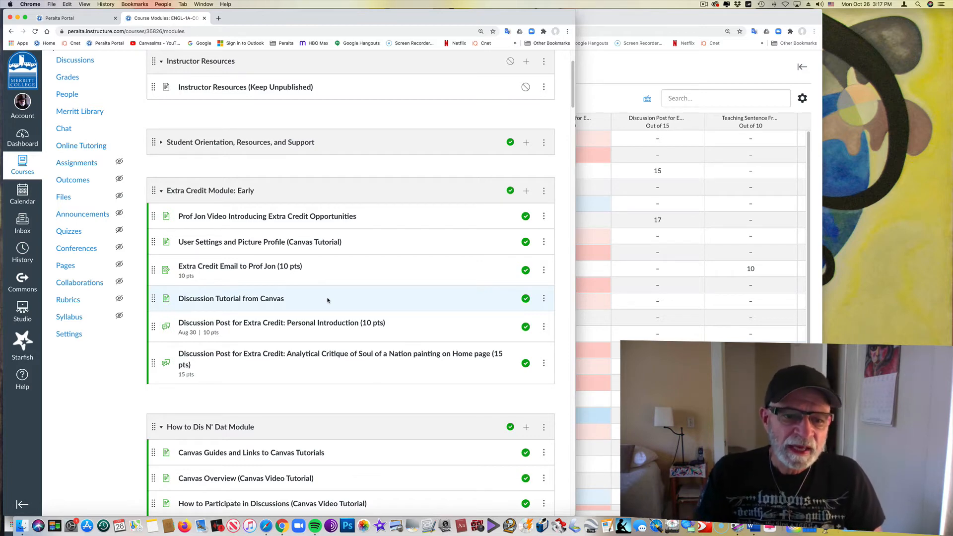
pyautogui.click(526, 192)
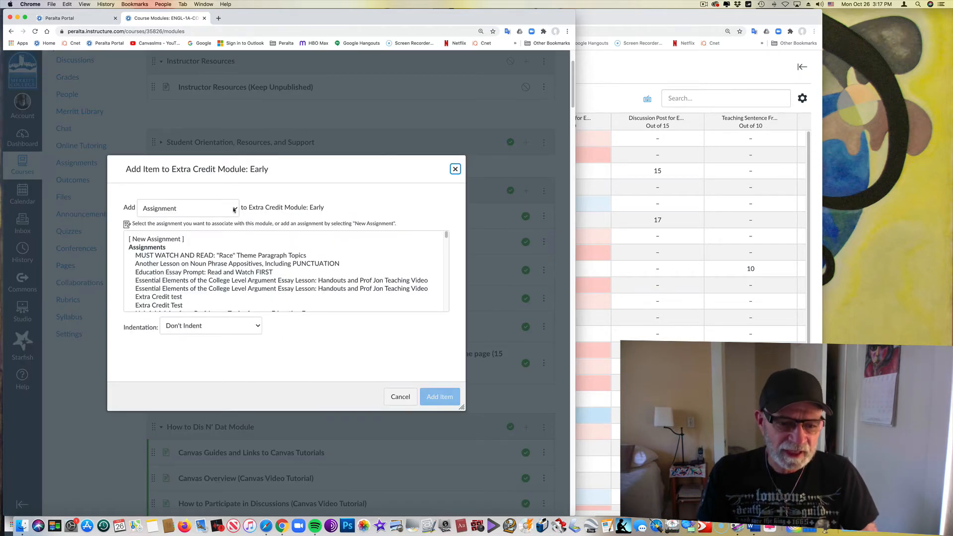
pyautogui.click(157, 241)
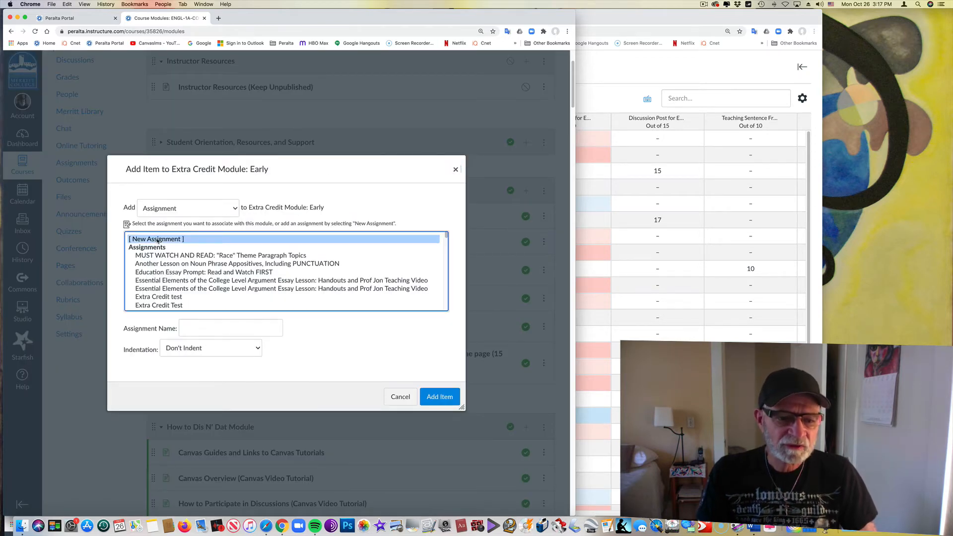
pyautogui.click(189, 331)
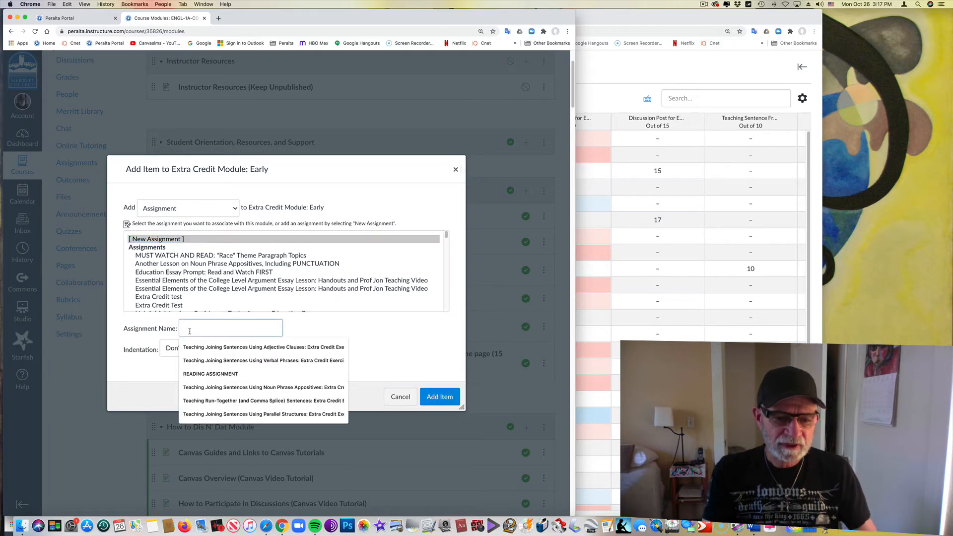
pyautogui.write('Ex')
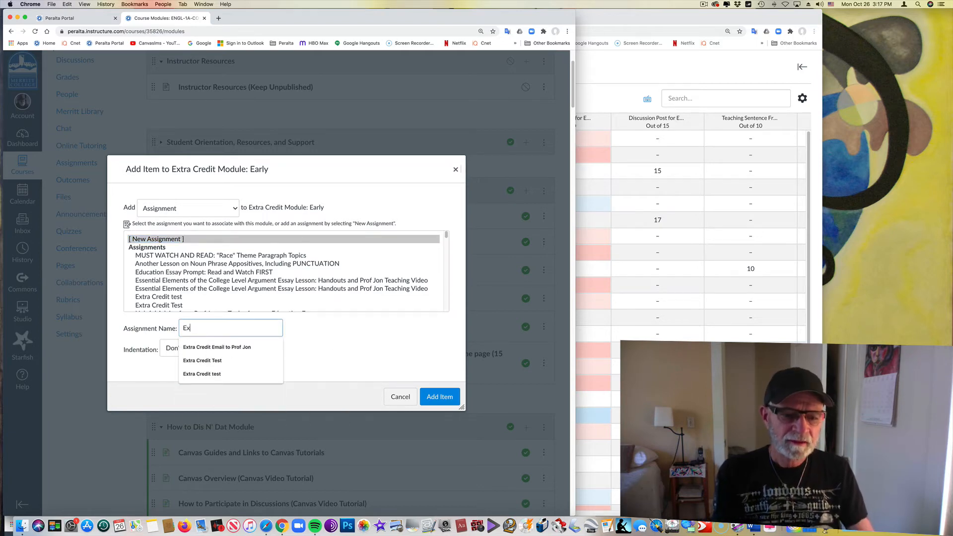
pyautogui.write('tra cre')
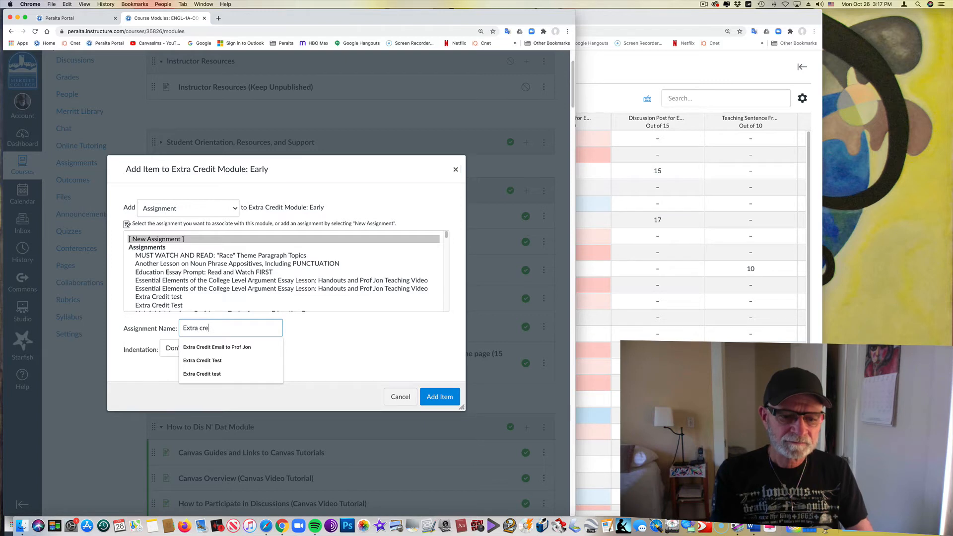
pyautogui.write('idt')
pyautogui.press('BackSpace')
pyautogui.press('BackSpace')
pyautogui.press('BackSpace')
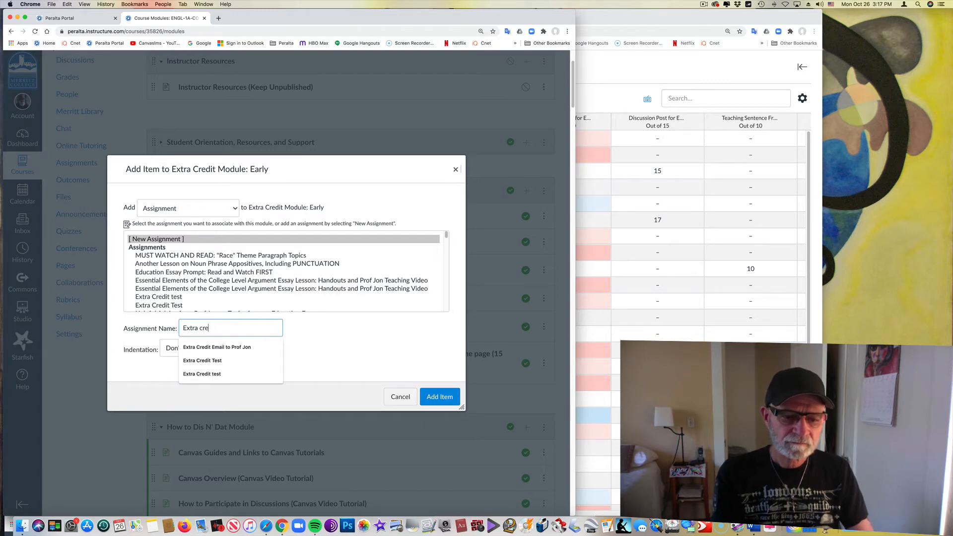
pyautogui.write('dit test')
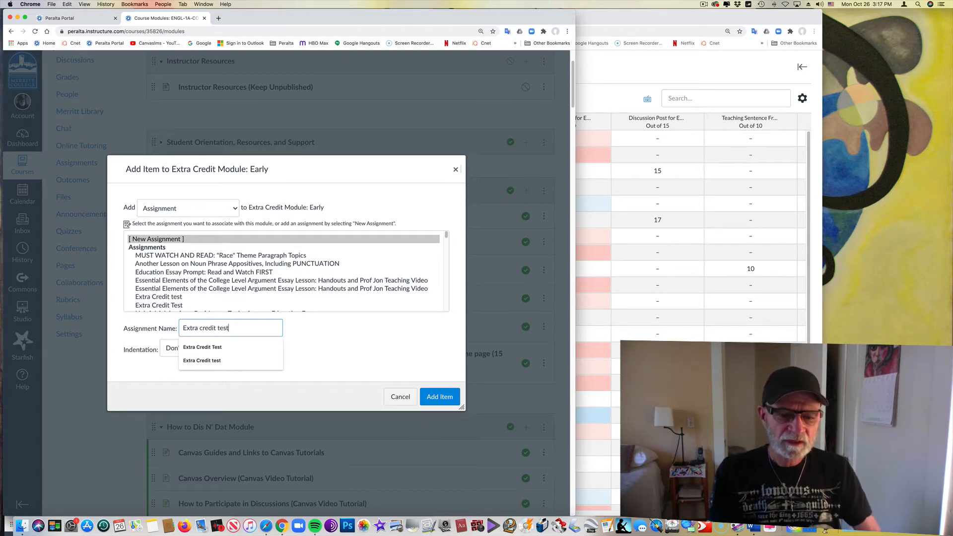
pyautogui.click(198, 347)
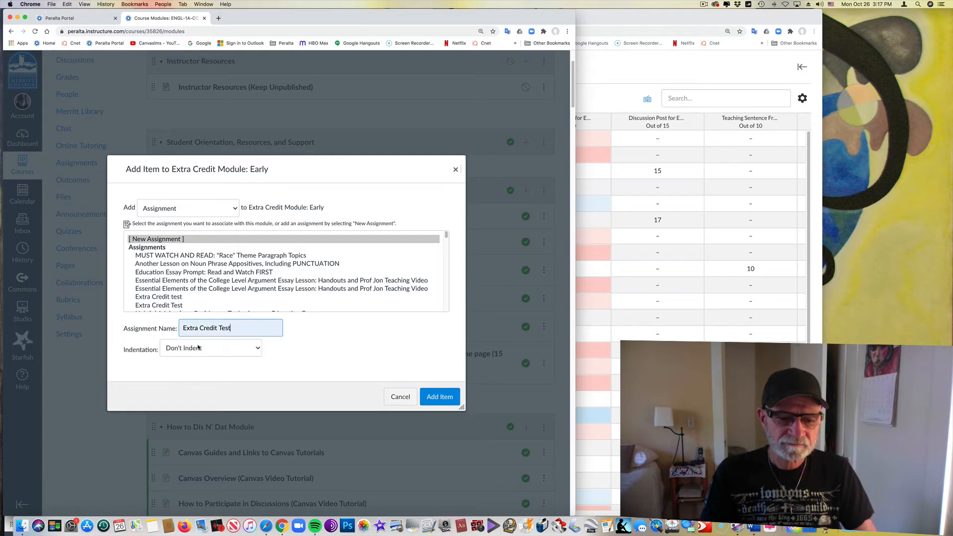
pyautogui.click(440, 397)
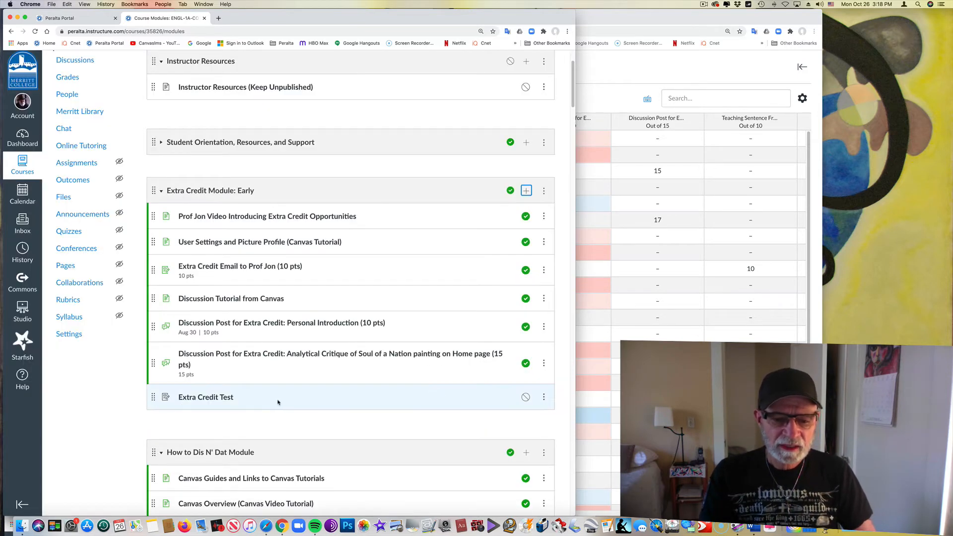
# Open the Extra Credit Test assignment for editing and fill its description with a line of random placeholder text.
pyautogui.click(218, 397)
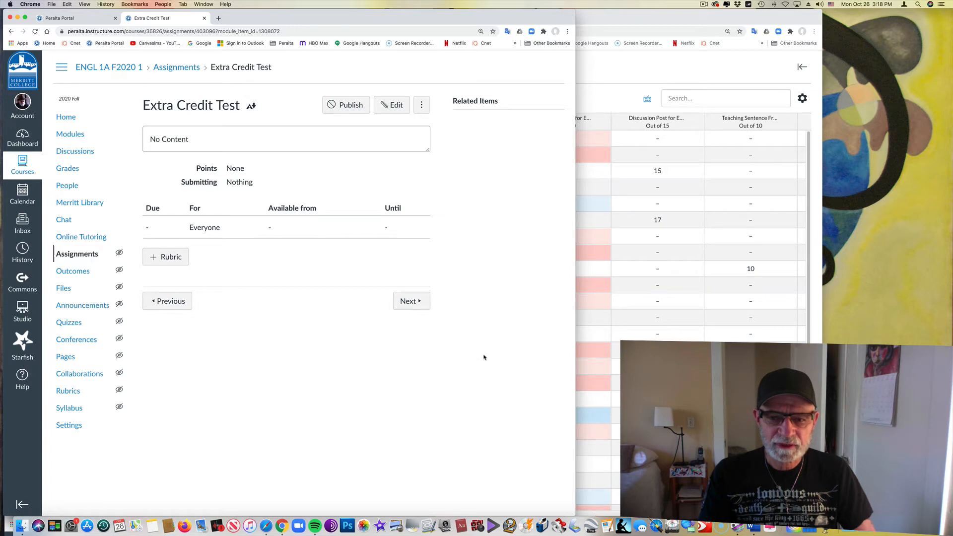
pyautogui.click(398, 105)
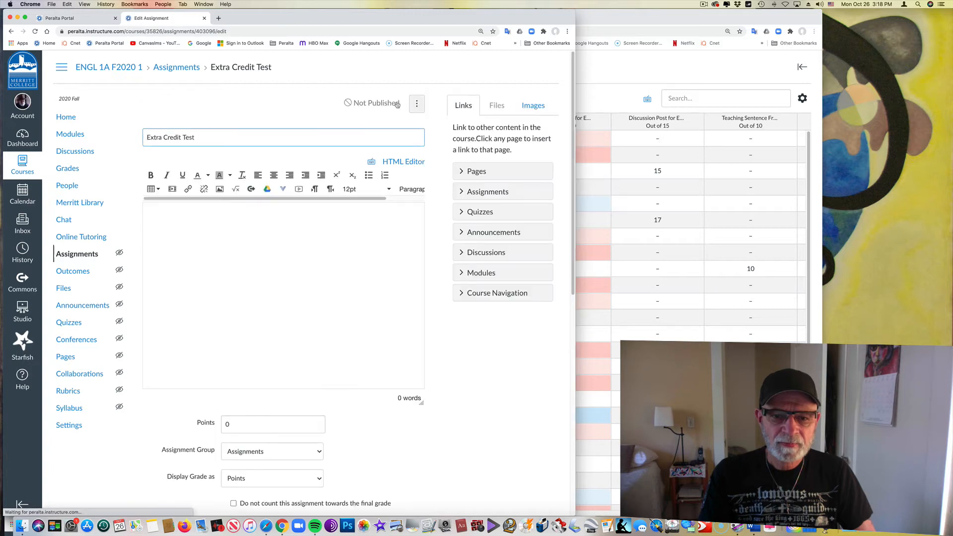
pyautogui.click(224, 229)
pyautogui.write('lk')
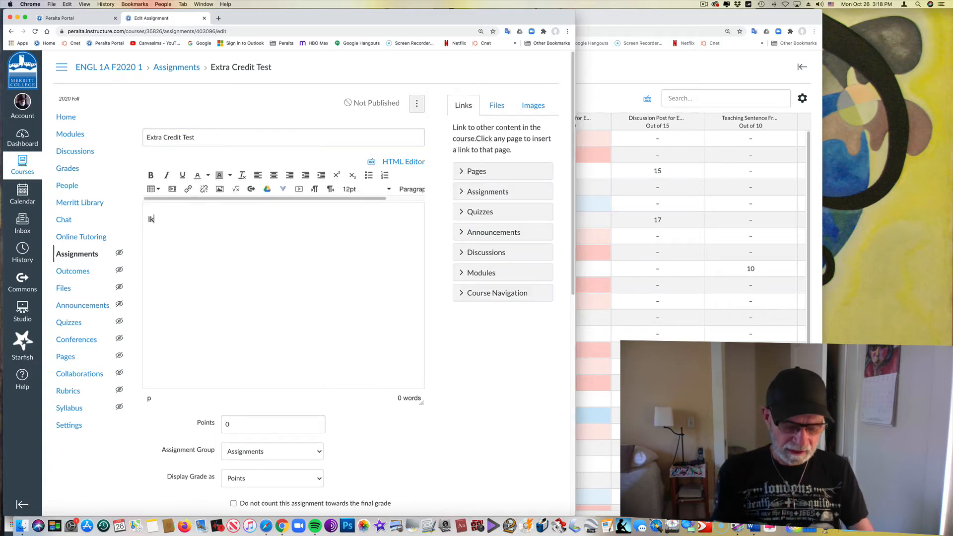
pyautogui.write('j; lk ;lk d;lfks df;lk ;lksdjfl;kas ;l')
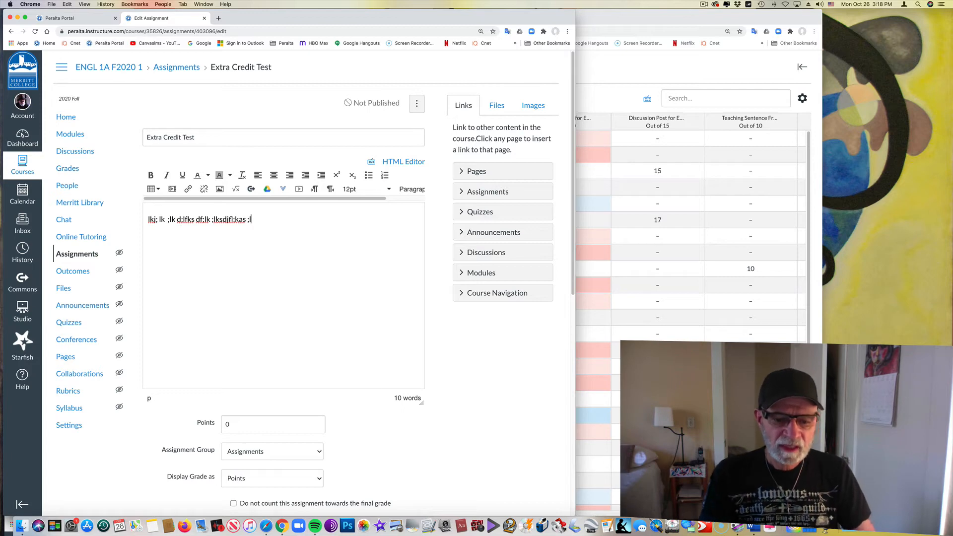
# Set the assignment's points to 10 and its assignment group to Extra Credit.
pyautogui.scroll(-3, 239, 285)
pyautogui.scroll(-4, 240, 284)
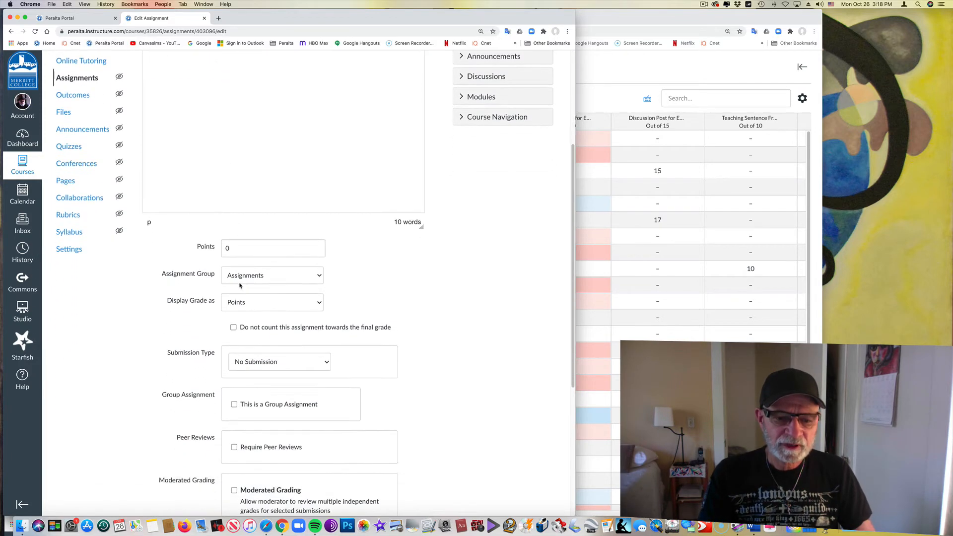
pyautogui.click(238, 251)
pyautogui.press('BackSpace')
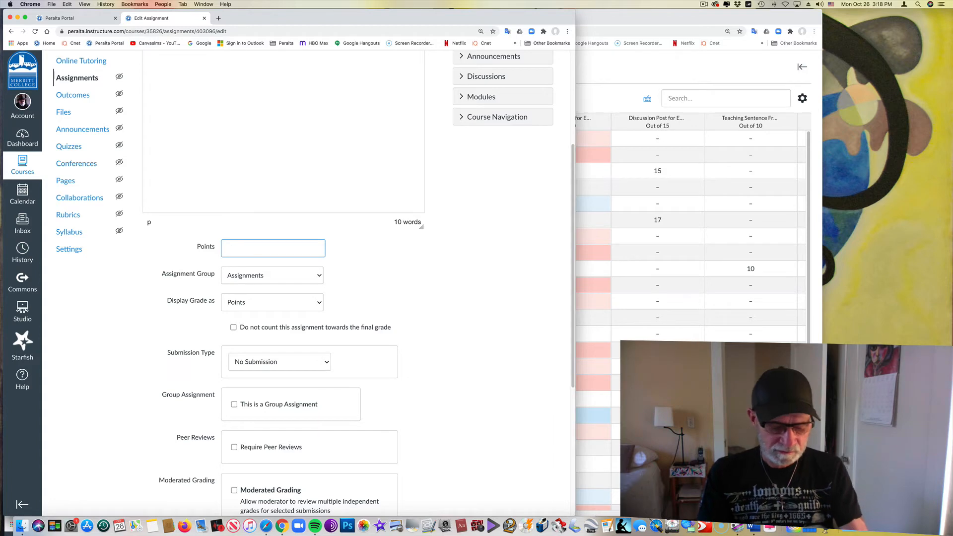
pyautogui.write('10')
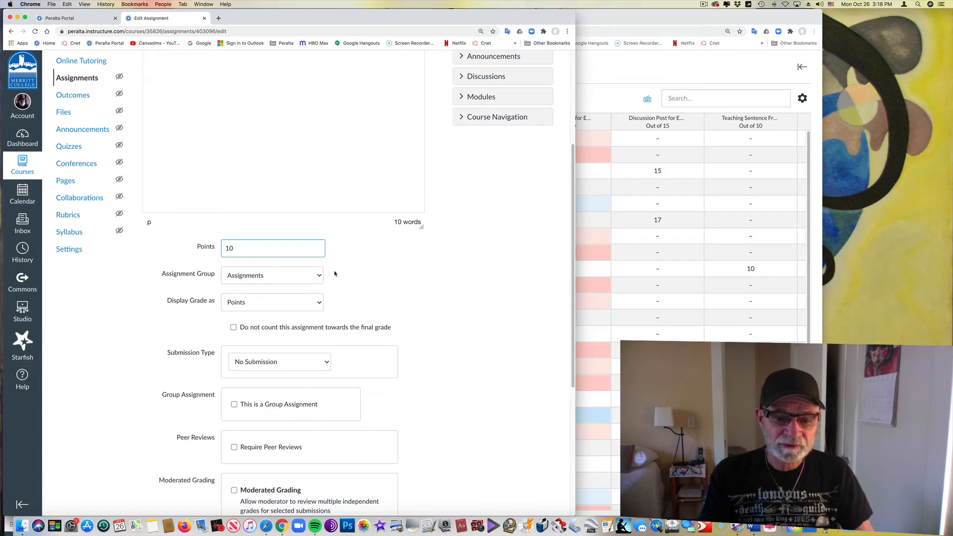
pyautogui.click(320, 275)
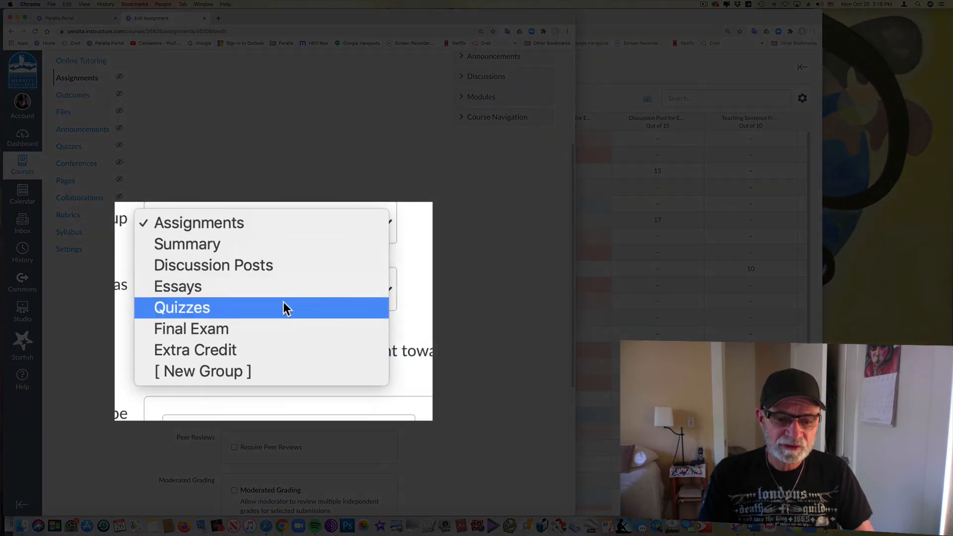
pyautogui.click(279, 347)
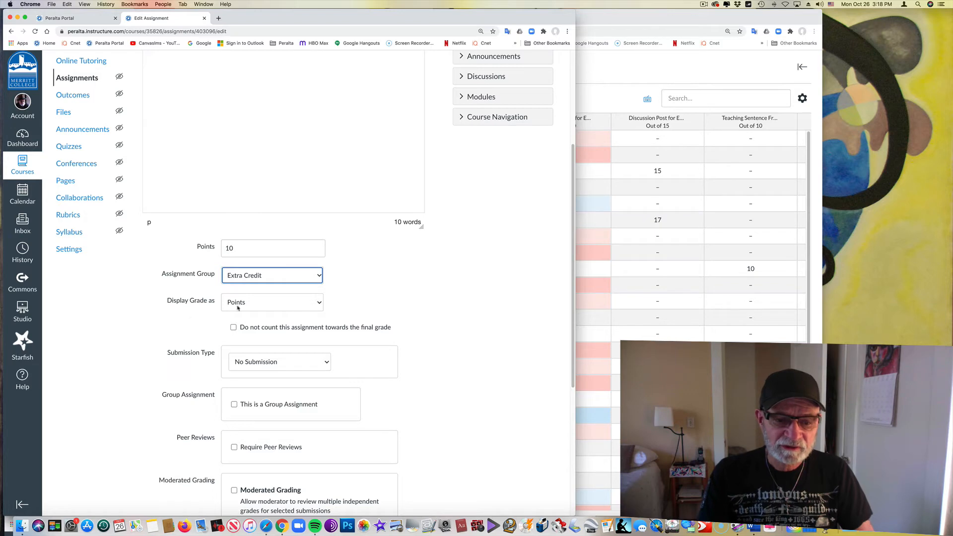
# Review the remaining Extra Credit Test settings down to the Assign section, and cancel the edit without saving.
pyautogui.scroll(-5, 470, 332)
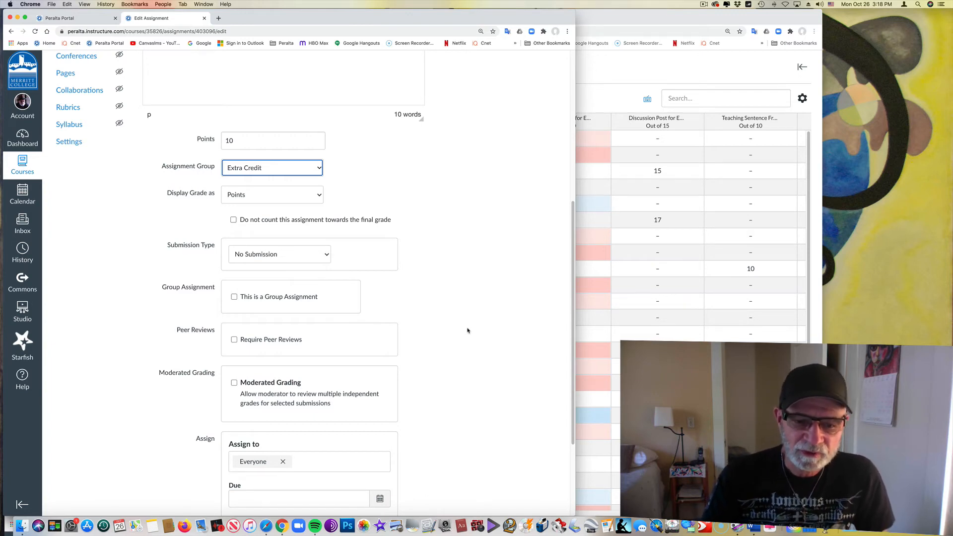
pyautogui.scroll(-1, 467, 330)
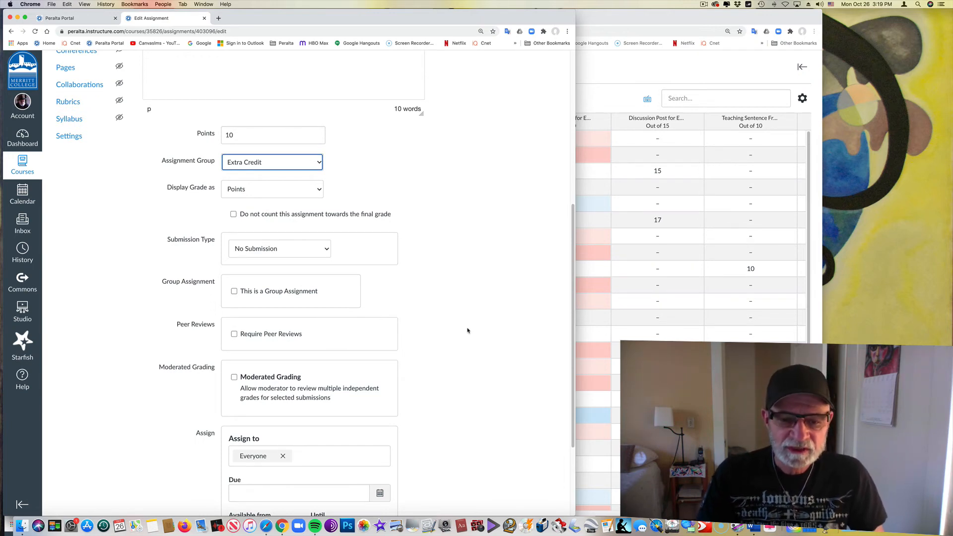
pyautogui.scroll(-3, 467, 330)
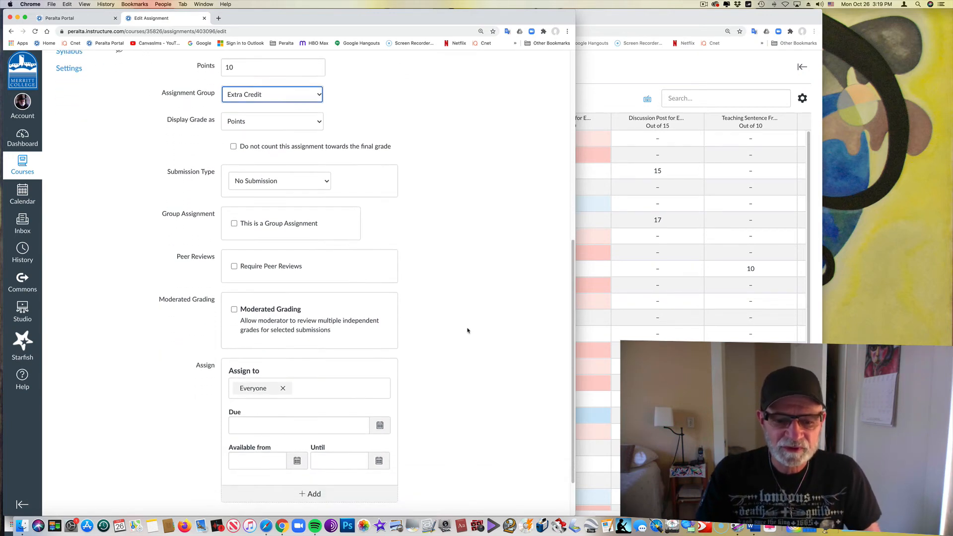
pyautogui.scroll(-3, 467, 330)
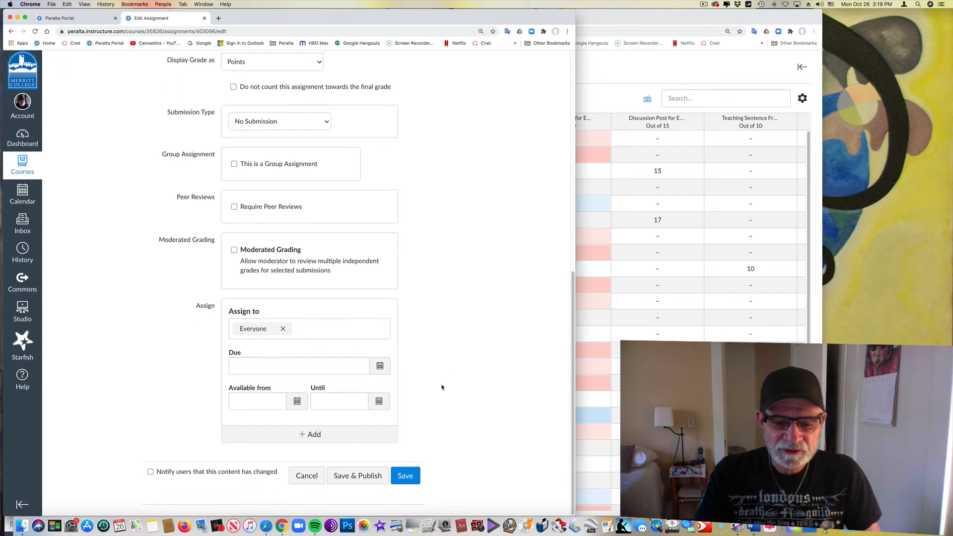
pyautogui.click(305, 475)
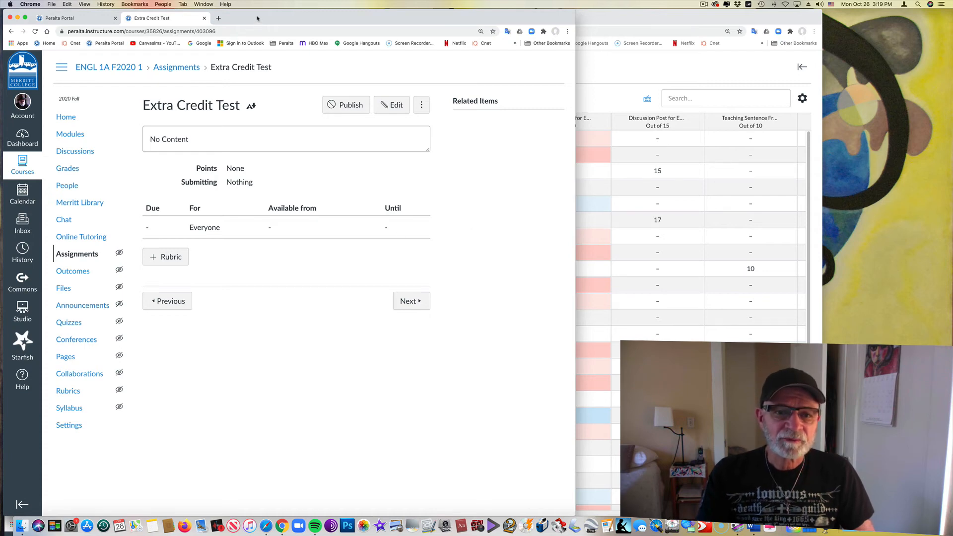
# Move the assignment window out of the way and examine the gradebook's assignment group columns, including Extra Credit, and the Total column.
pyautogui.moveTo(257, 18); pyautogui.dragTo(258, 501)
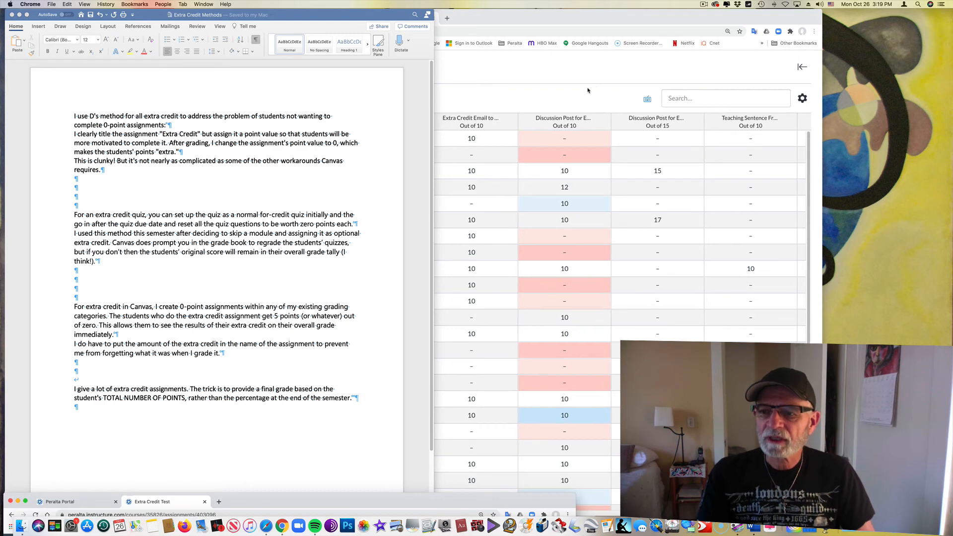
pyautogui.hscroll(5, 693, 166)
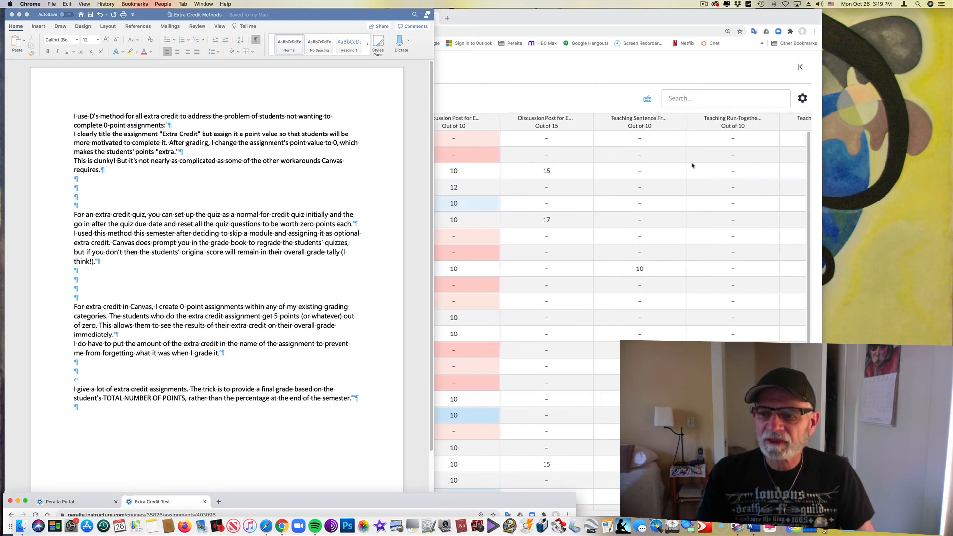
pyautogui.hscroll(2, 693, 166)
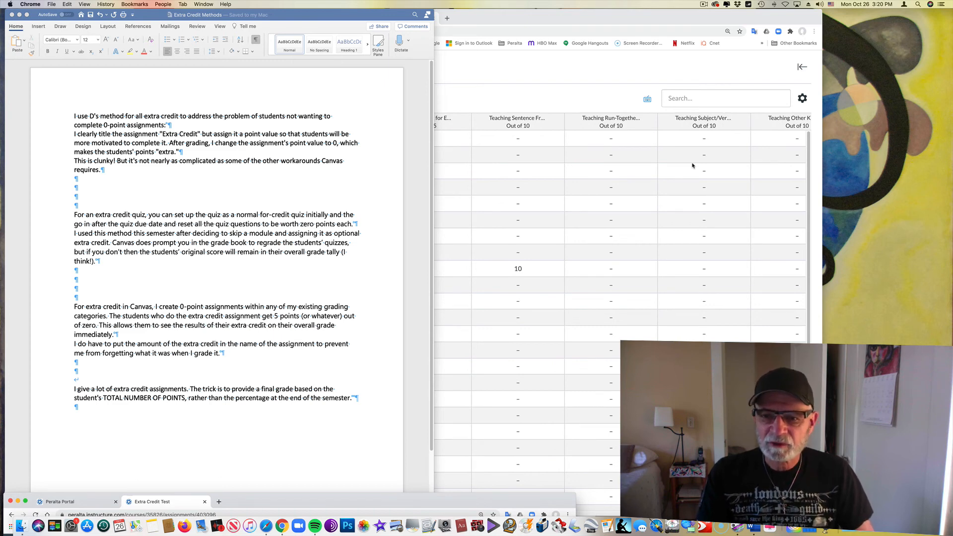
pyautogui.hscroll(3, 693, 165)
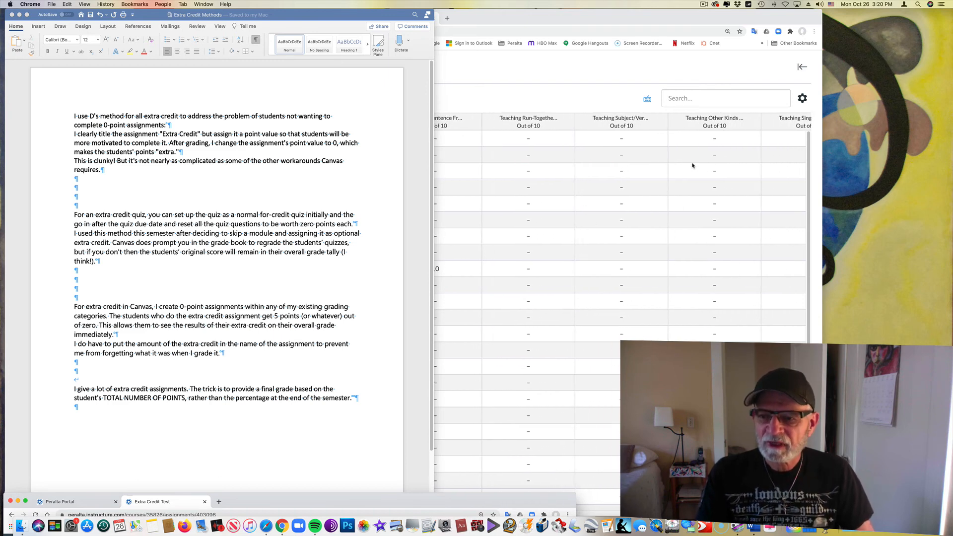
pyautogui.hscroll(3, 693, 165)
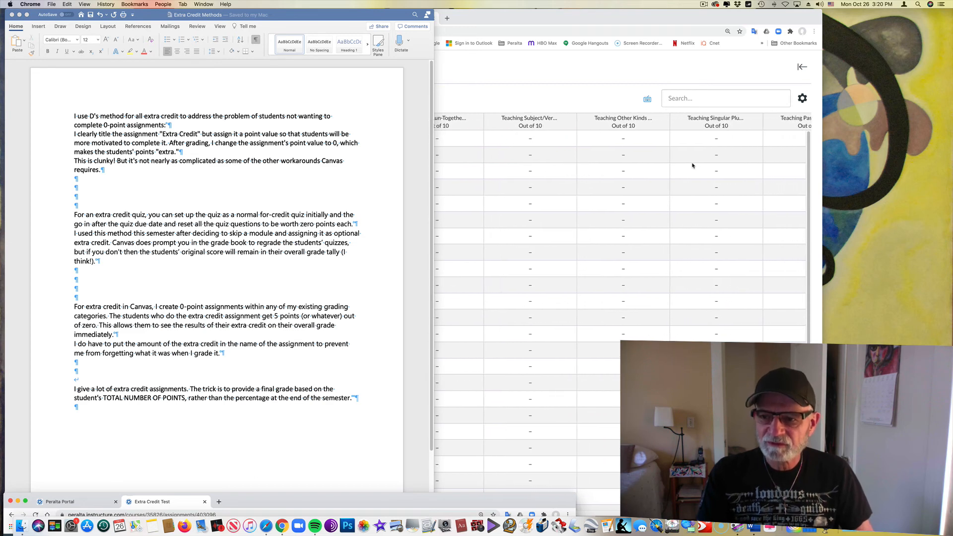
pyautogui.hscroll(-3, 693, 166)
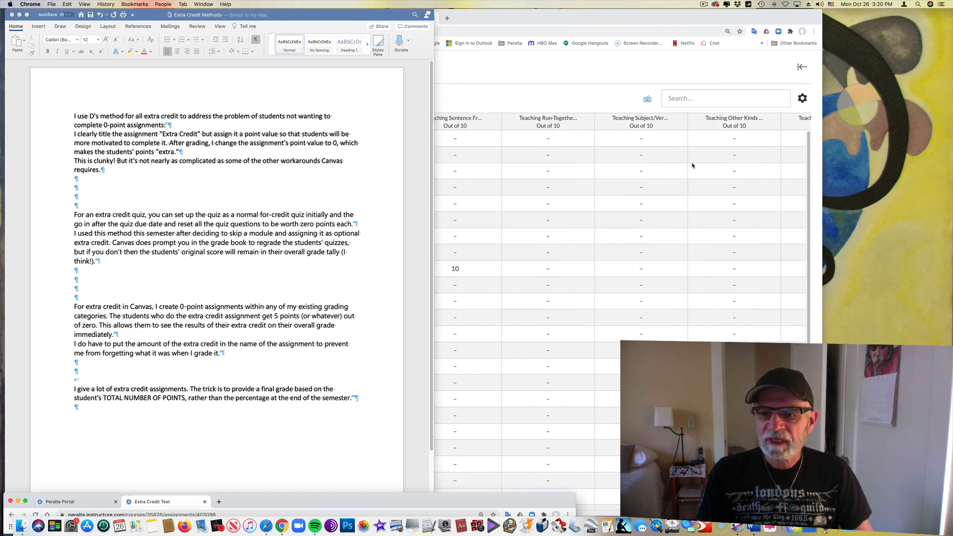
pyautogui.hscroll(-10, 693, 166)
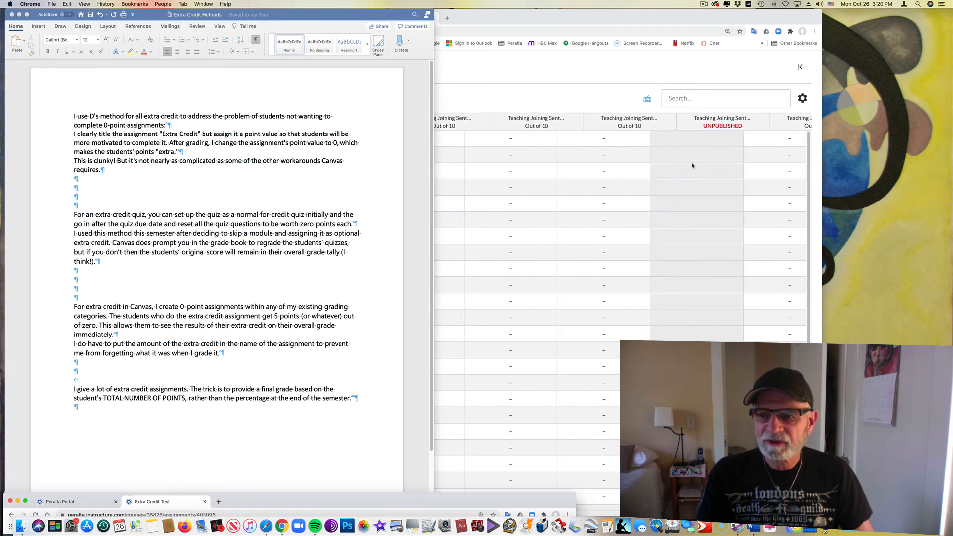
pyautogui.hscroll(10, 693, 165)
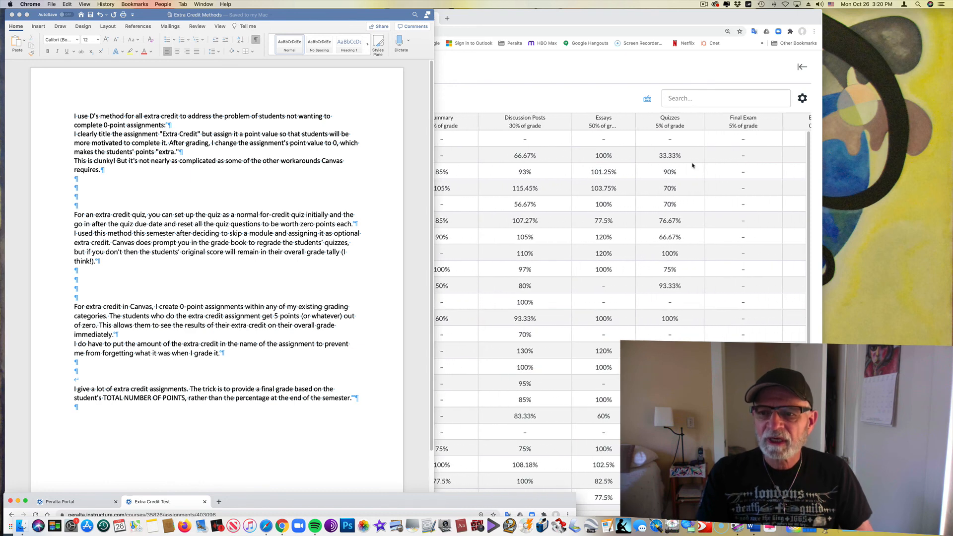
pyautogui.hscroll(5, 693, 165)
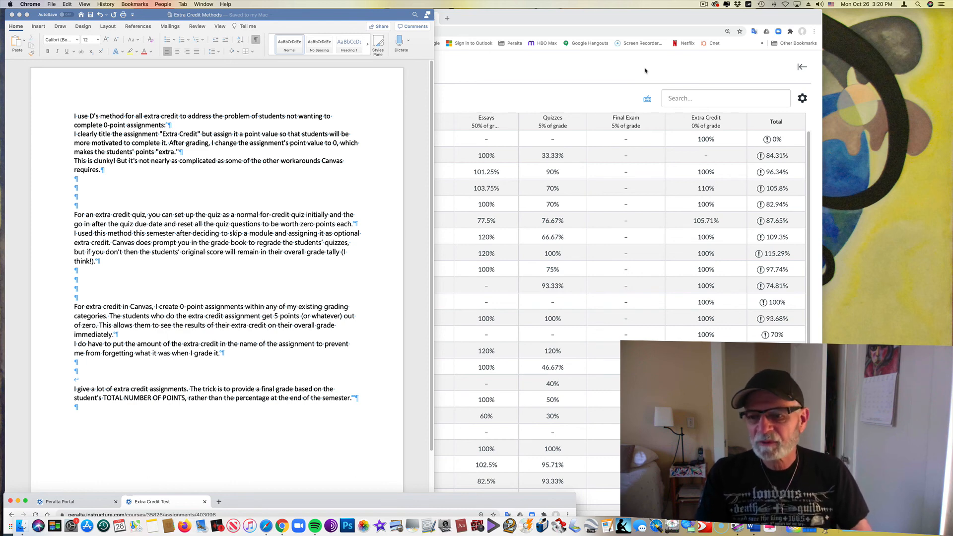
pyautogui.hscroll(-5, 645, 148)
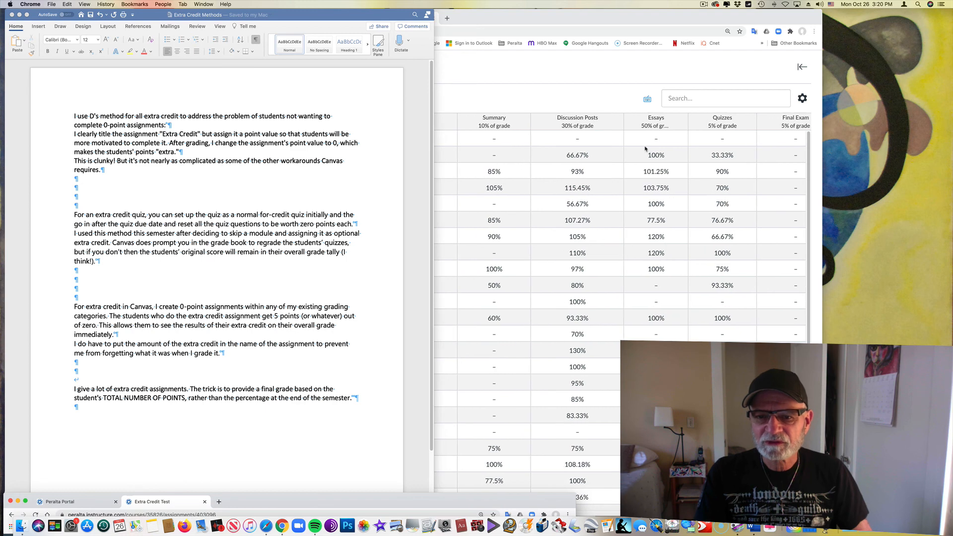
pyautogui.hscroll(5, 645, 148)
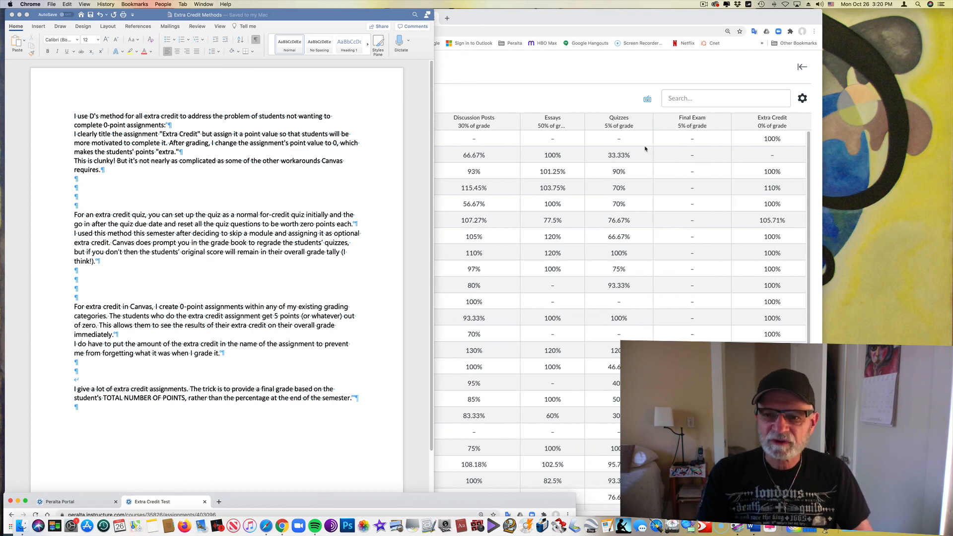